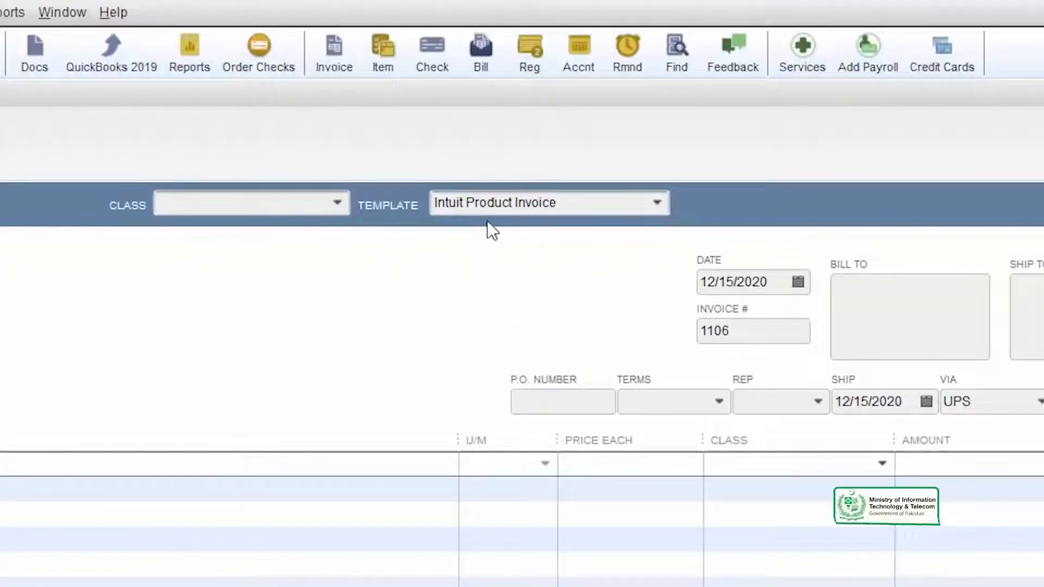
Go back through the saved invoices to the one for framing labor
left_click(656, 210)
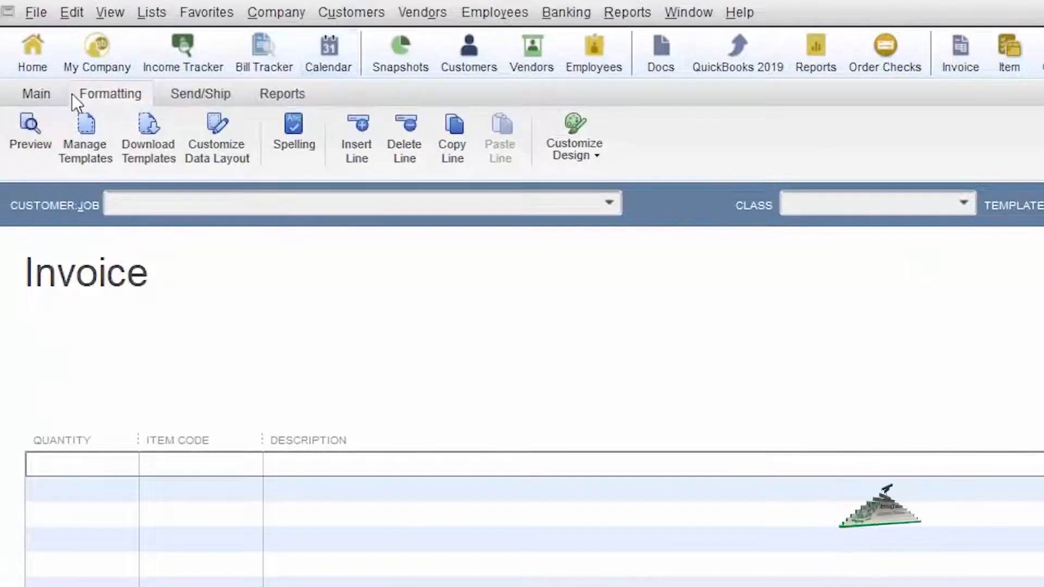
left_click(25, 91)
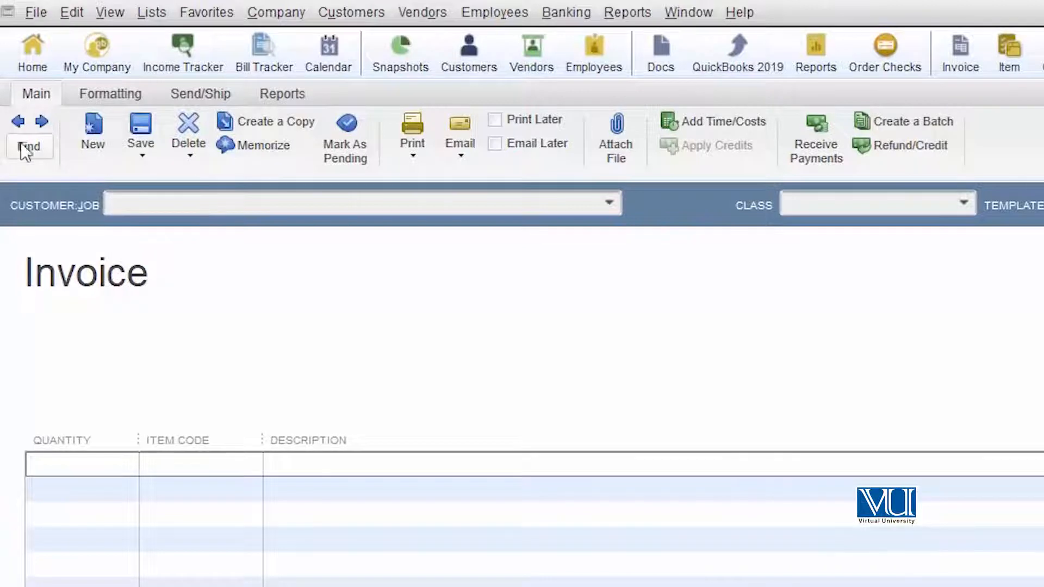
left_click(15, 126)
left_click(15, 126)
left_click(39, 124)
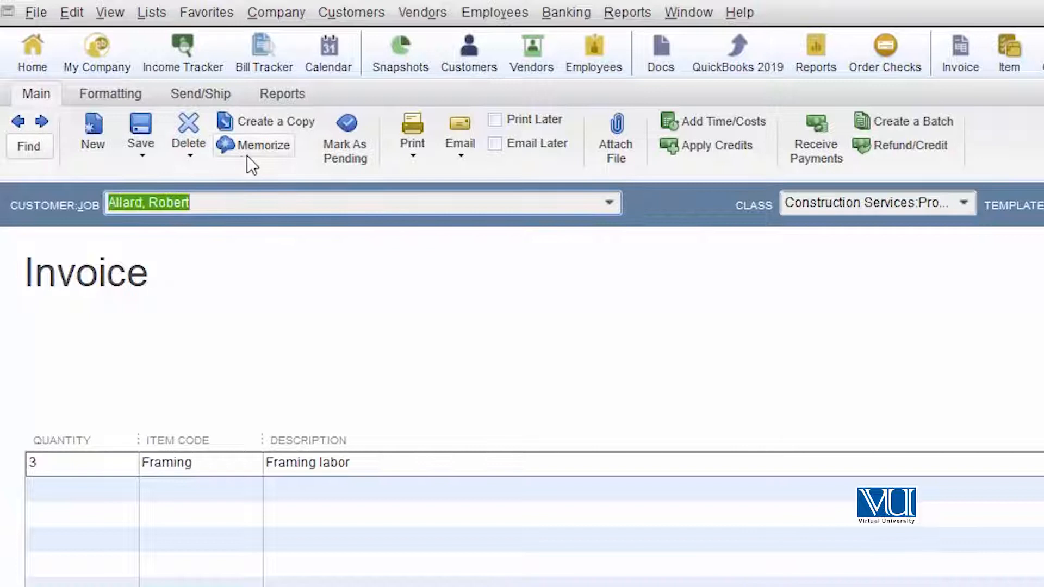
Delete the template Copy of: Intuit Product Invoice from the managed invoice templates
left_click(108, 97)
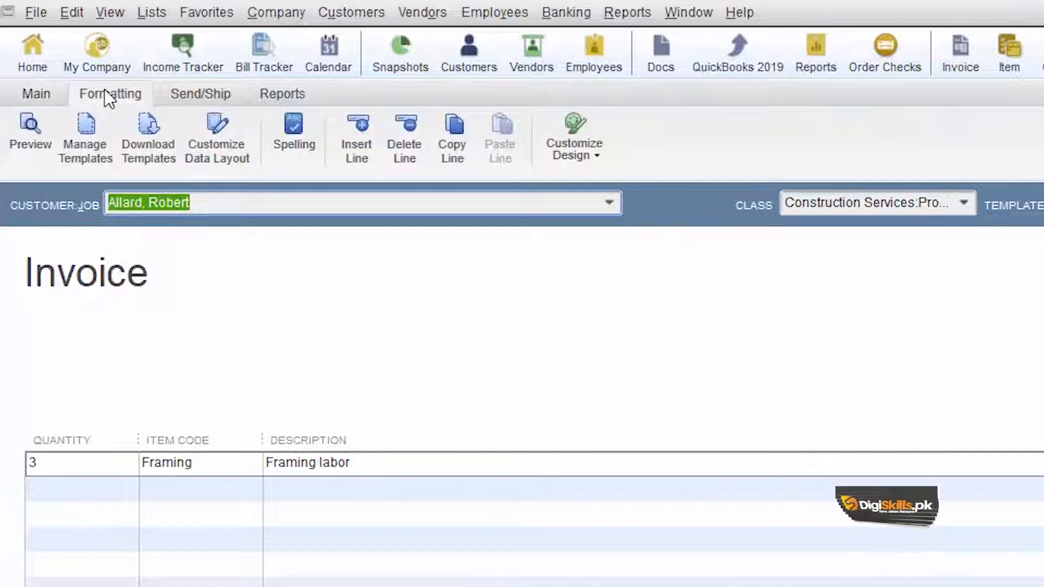
left_click(86, 146)
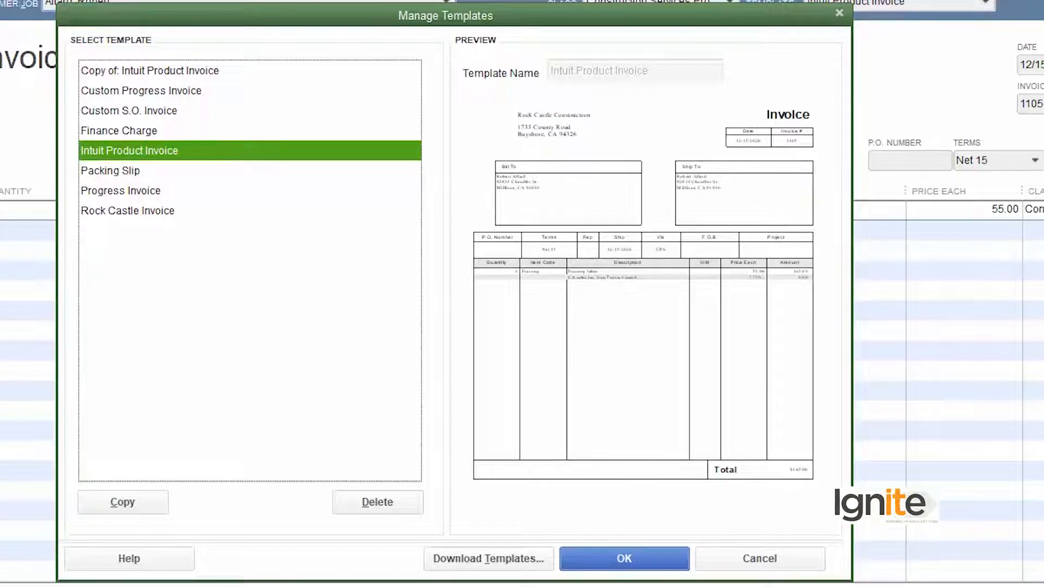
left_click(251, 70)
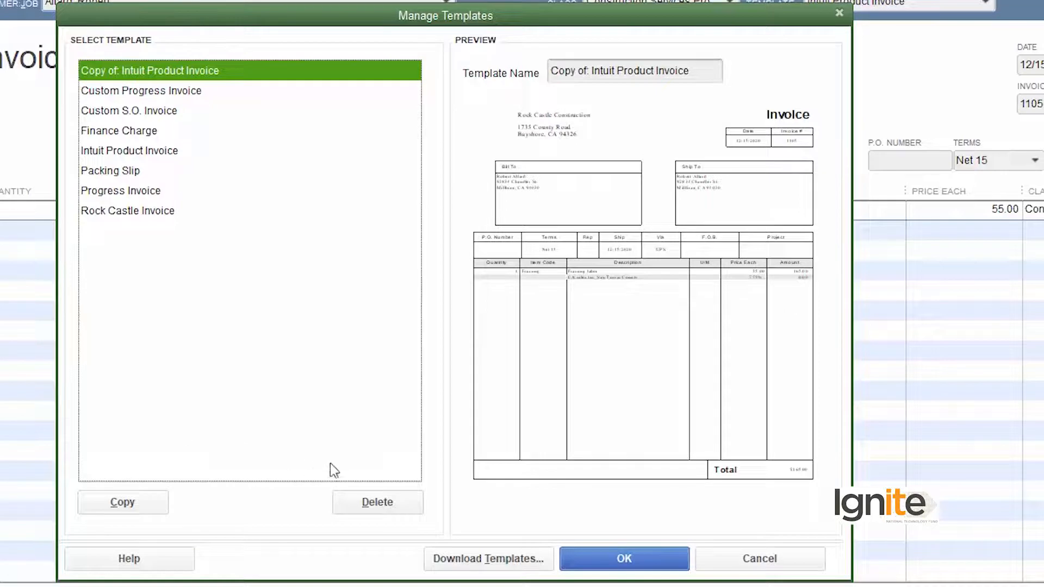
left_click(359, 507)
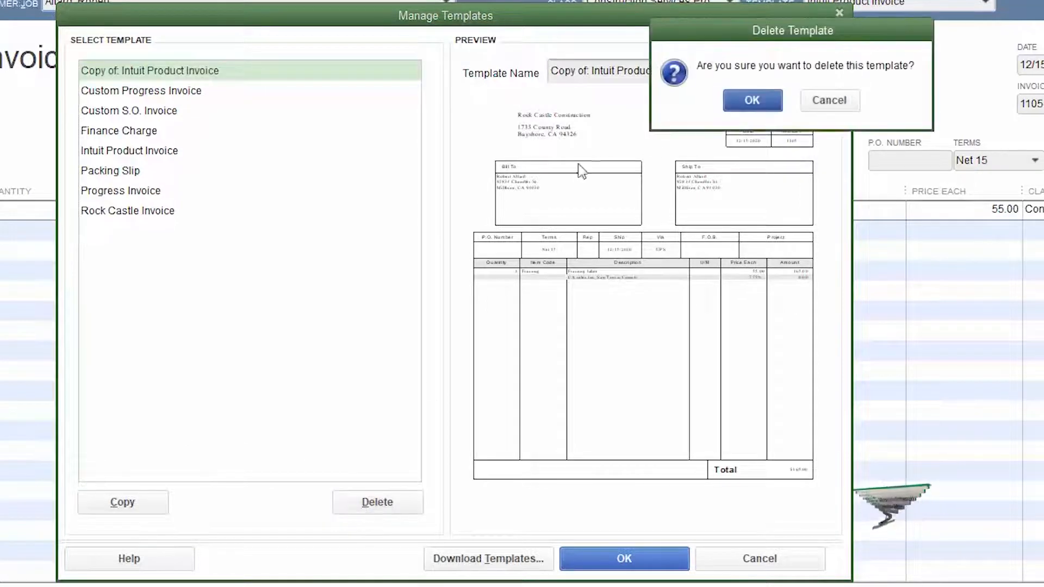
left_click(751, 100)
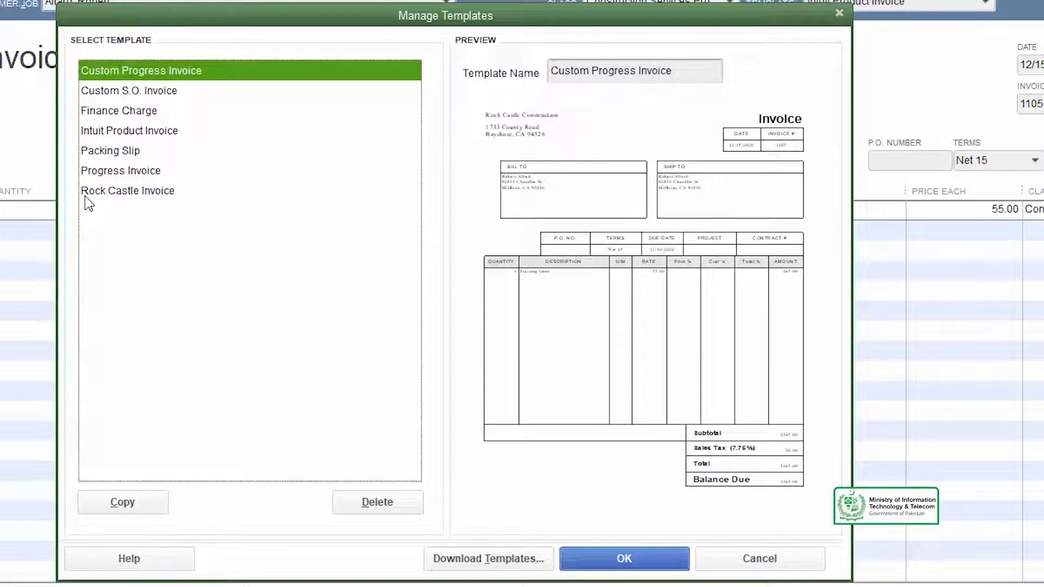
Duplicate the Intuit Product Invoice template and name the copy XYZ Construct. Product Invoice
left_click(142, 132)
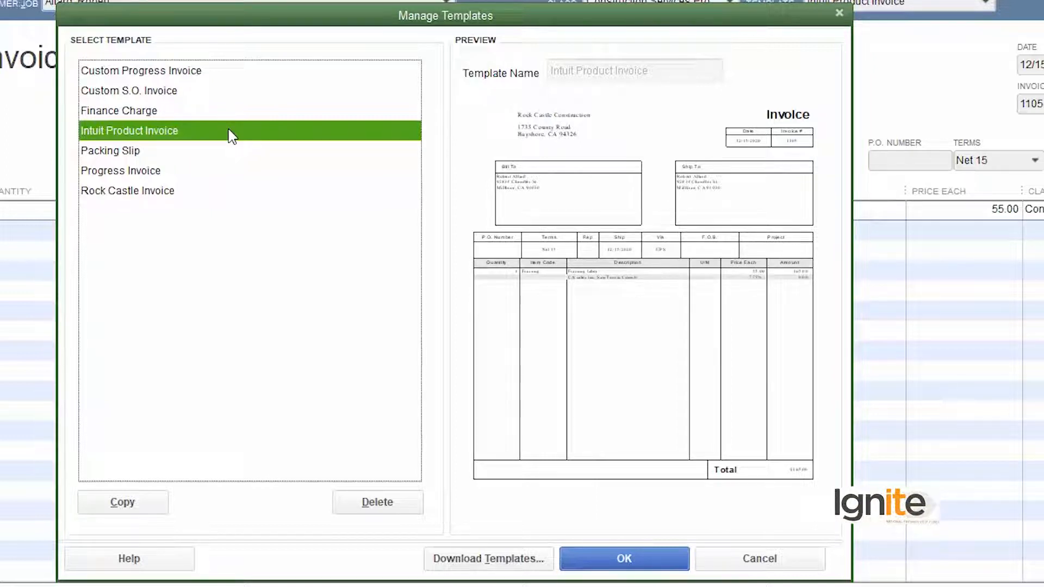
left_click(144, 504)
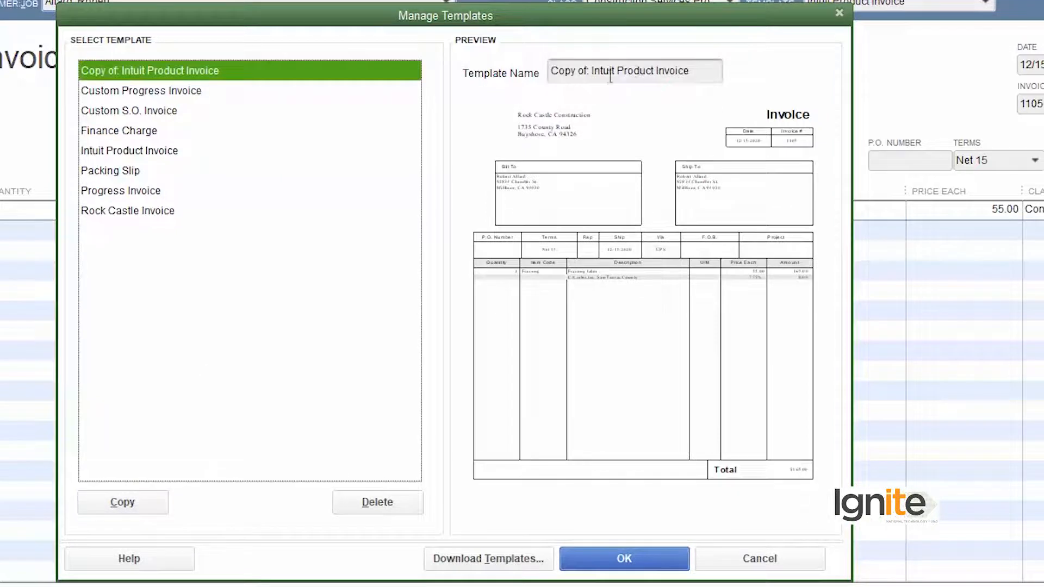
left_click_drag(707, 74, 504, 65)
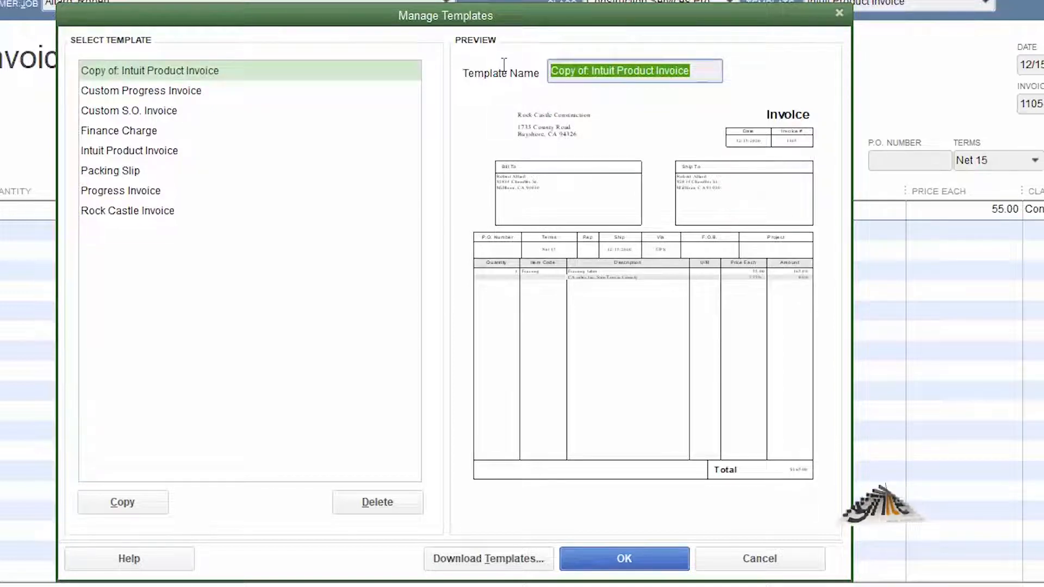
type("XYZ Construct. Product Invoice")
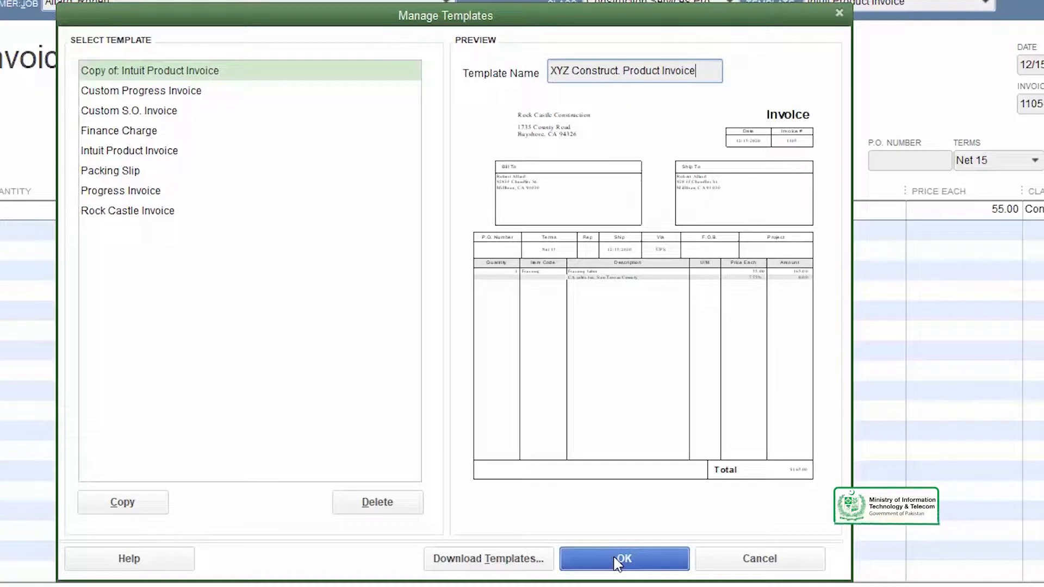
left_click(620, 559)
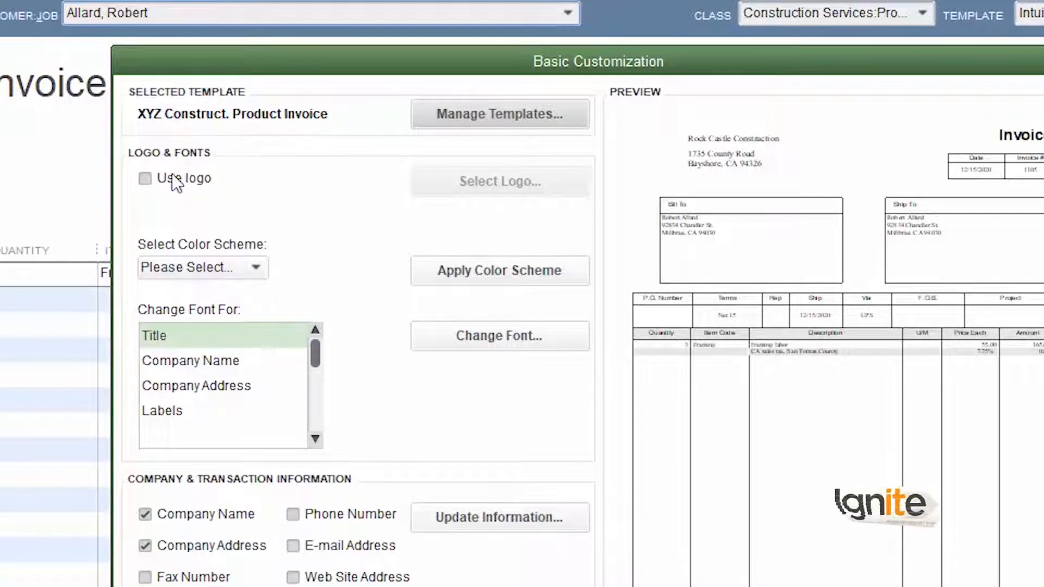
Enable the logo on the template and use the VU_Logo image from the Pictures folder
left_click(146, 178)
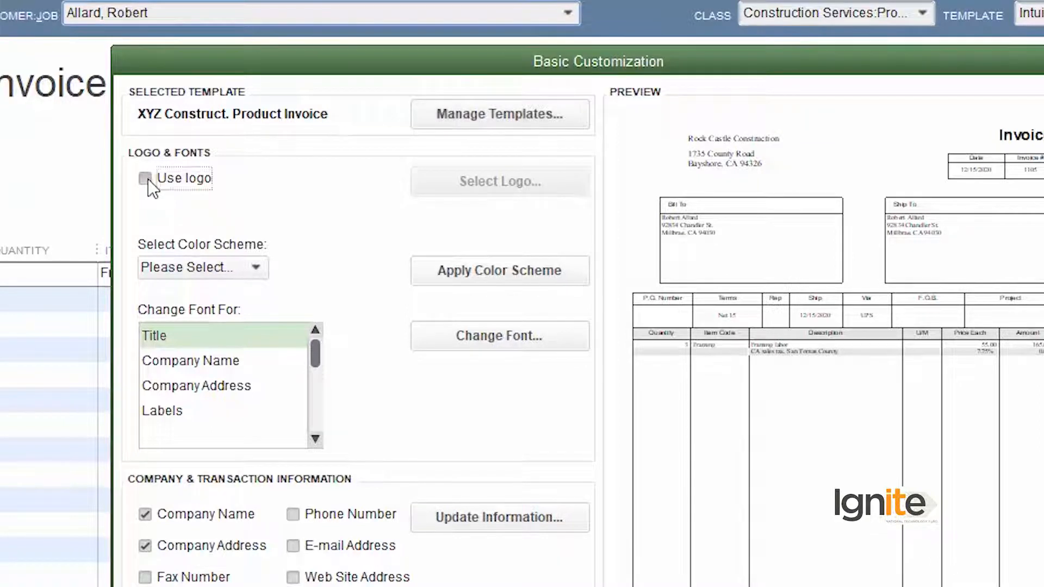
left_click(501, 130)
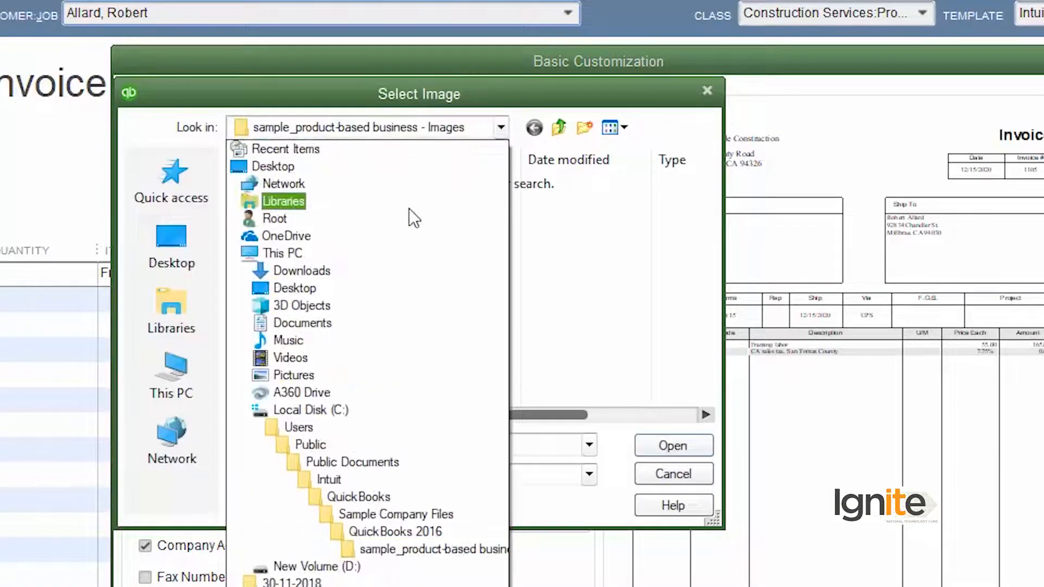
left_click(381, 374)
left_click(526, 211)
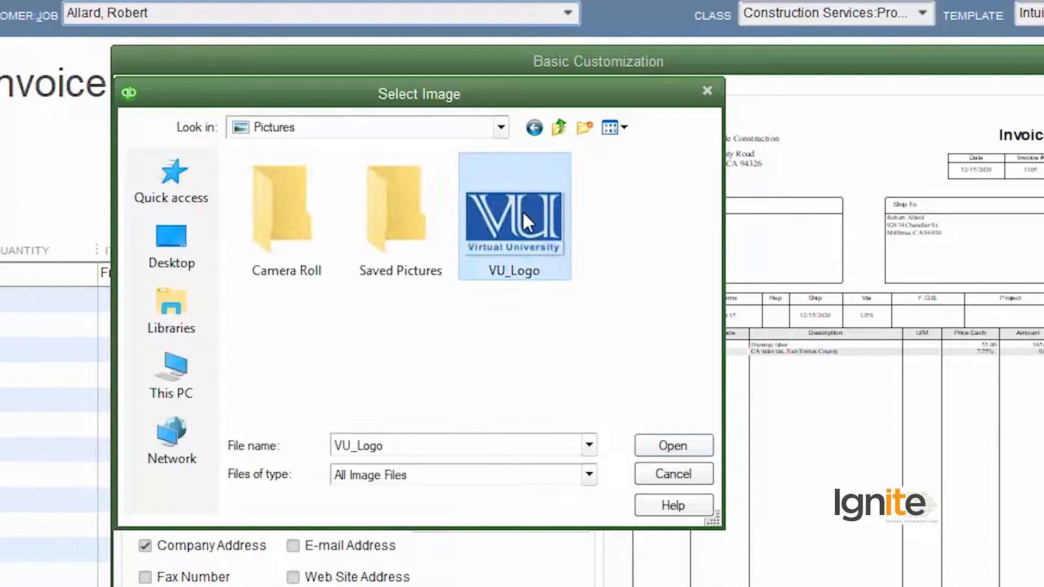
left_click(672, 445)
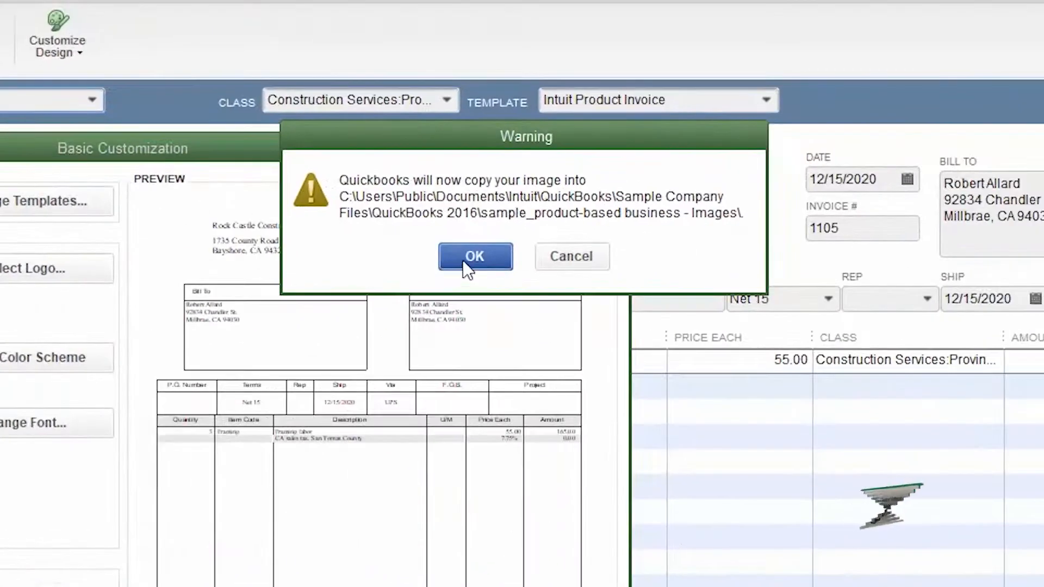
left_click(466, 260)
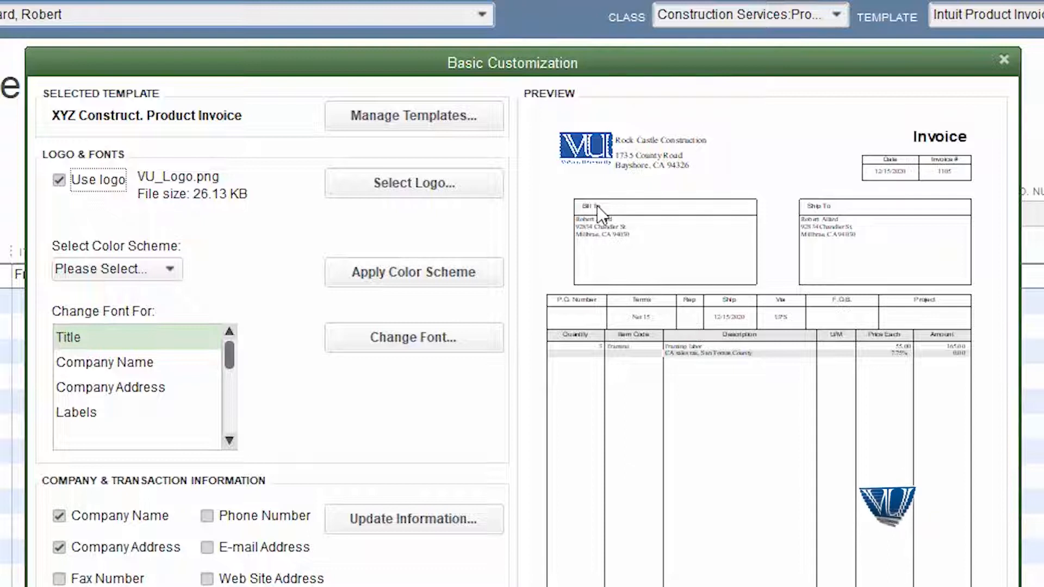
Look through the available color schemes and the template elements whose fonts can be changed
left_click(167, 269)
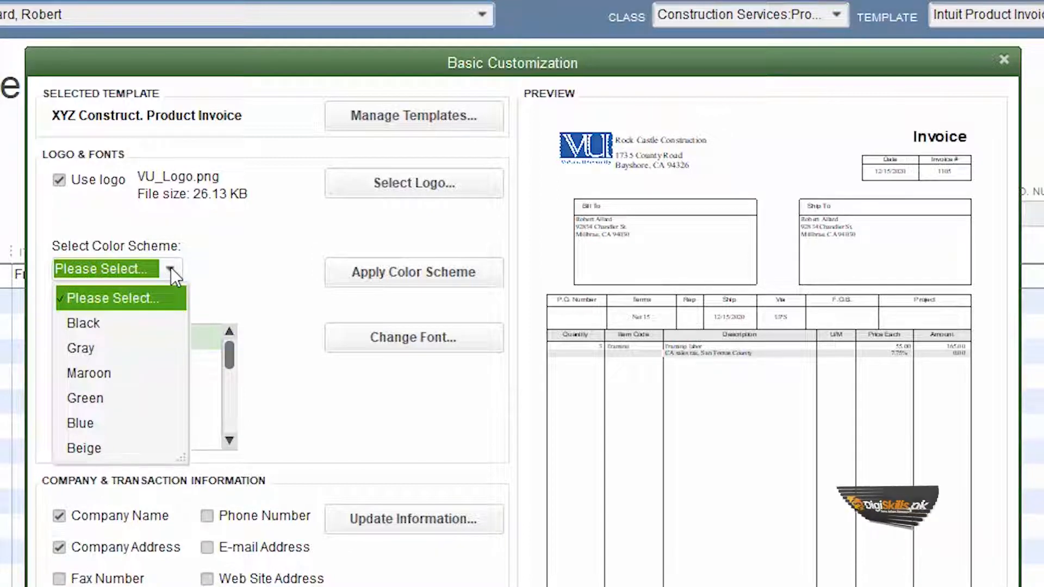
left_click(187, 265)
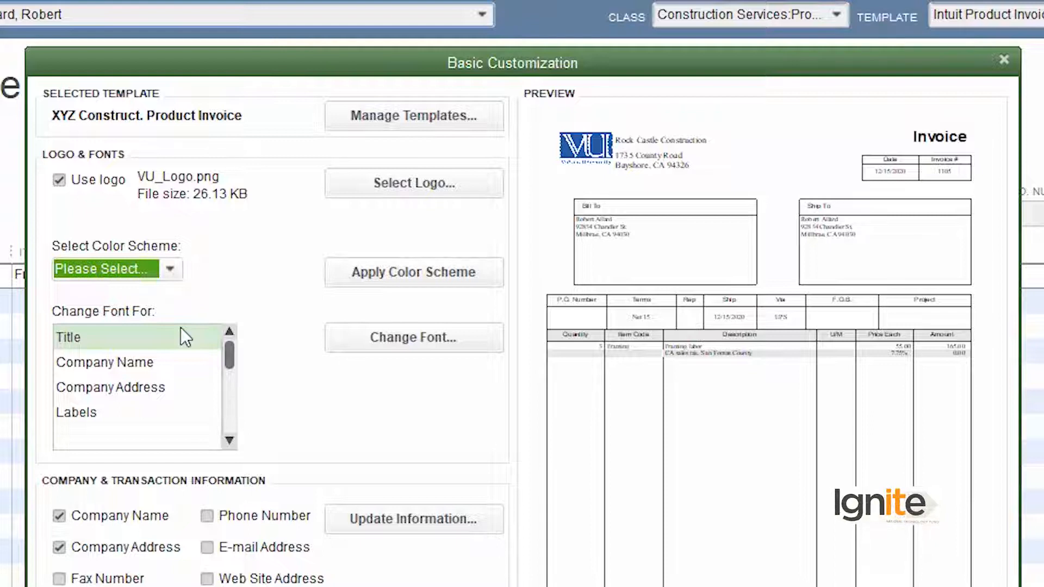
left_click(120, 367)
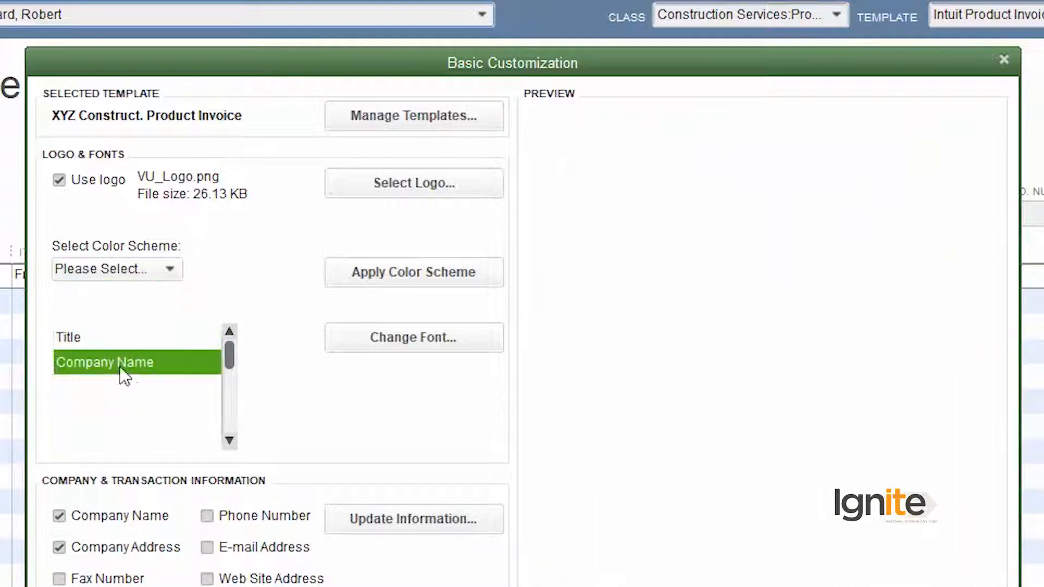
left_click(125, 390)
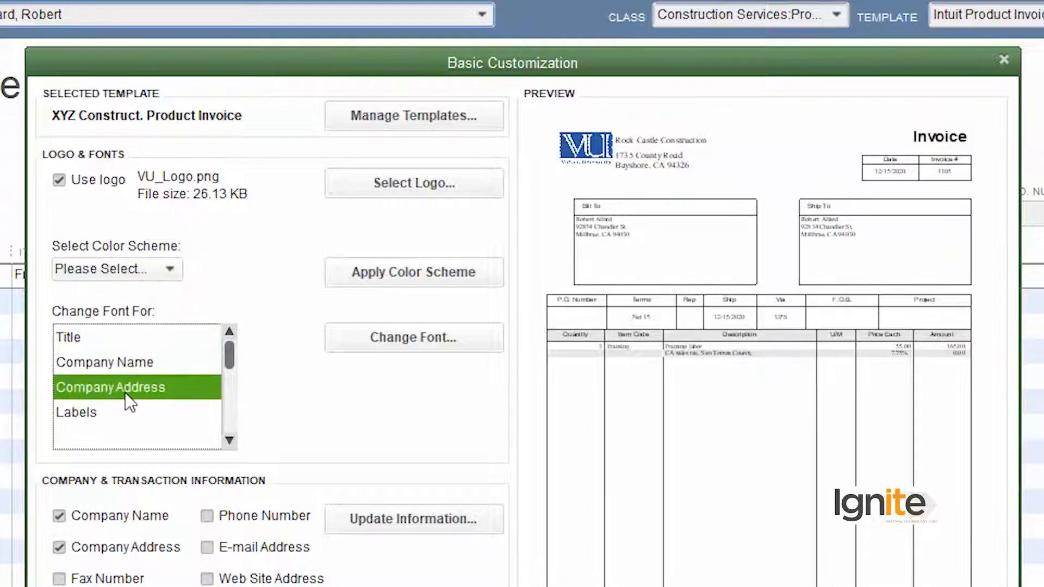
left_click(80, 413)
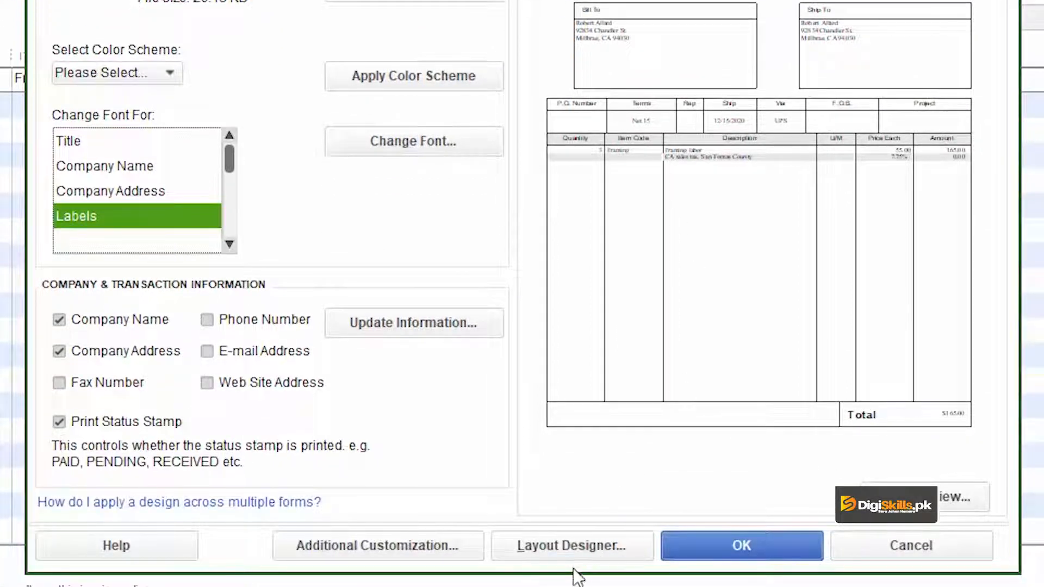
In the Layout Designer, move the logo slightly down and shrink it to about 0.81 x 0.52
left_click(567, 546)
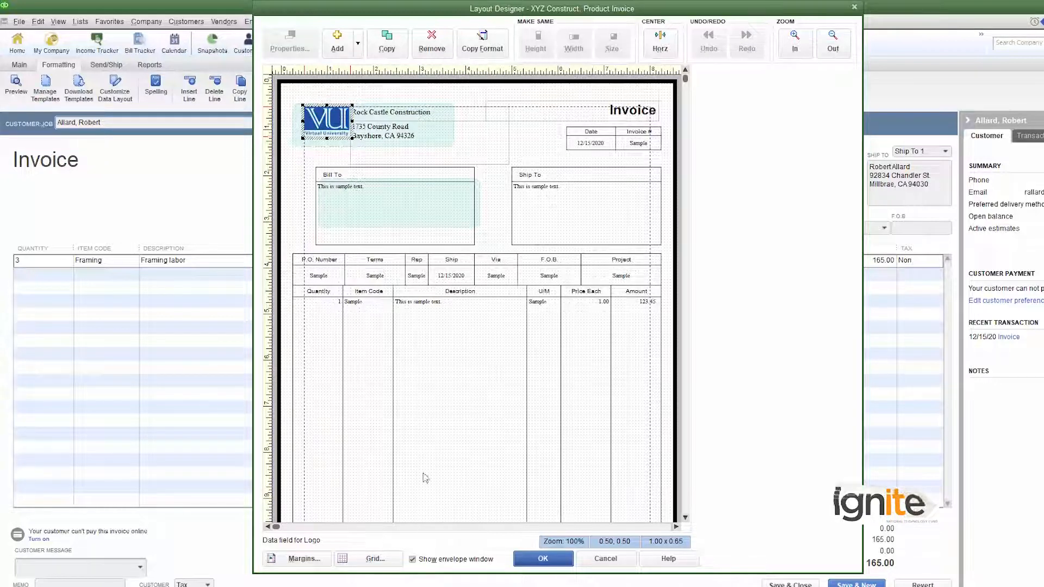
left_click_drag(321, 126, 341, 137)
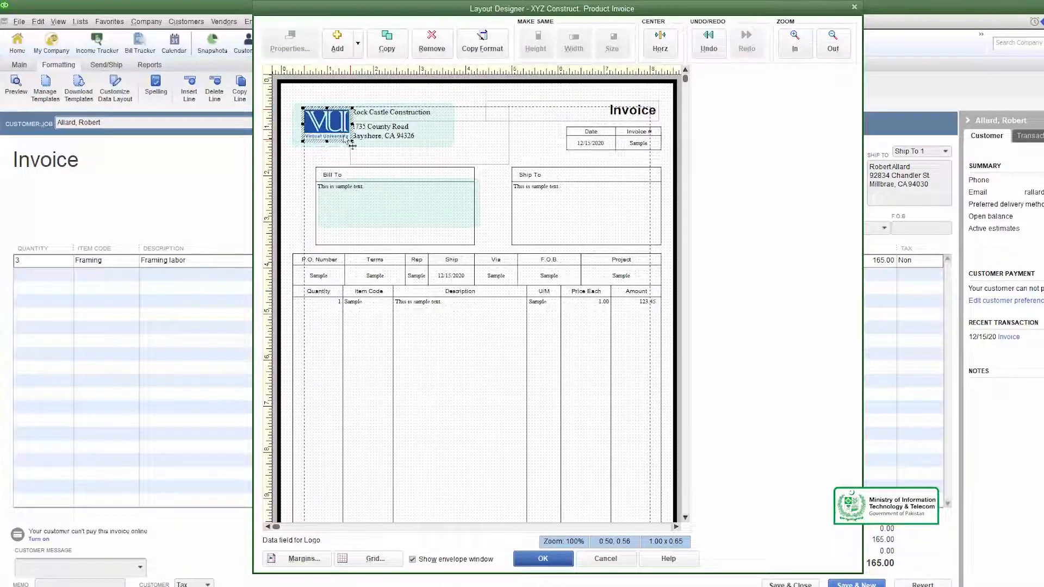
left_click_drag(351, 141, 330, 120)
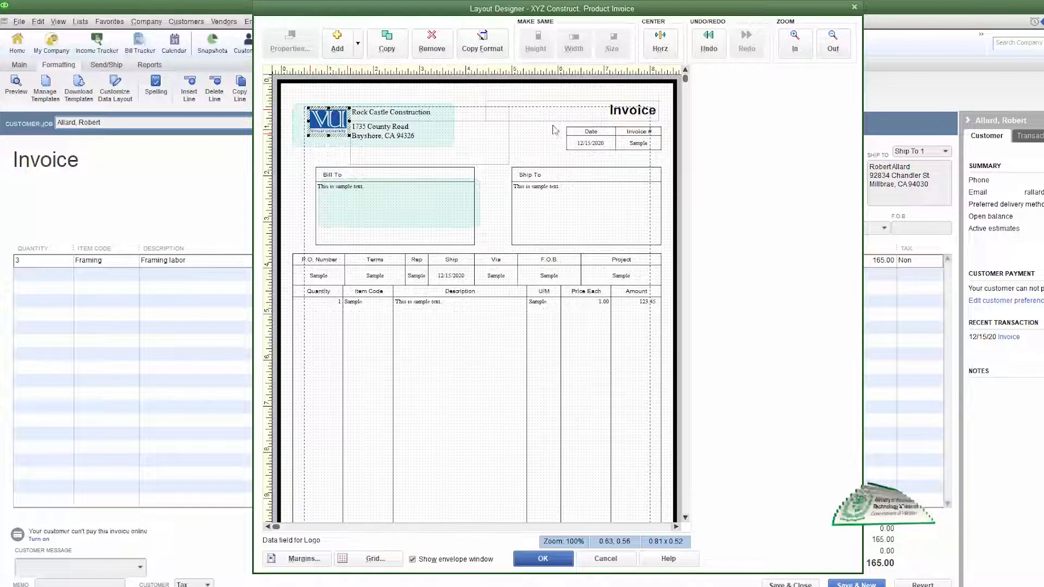
Examine the invoice layout's company, date, invoice number, terms, ship, via, F.O.B. and project fields, down to the total
left_click(436, 121)
left_click(581, 143)
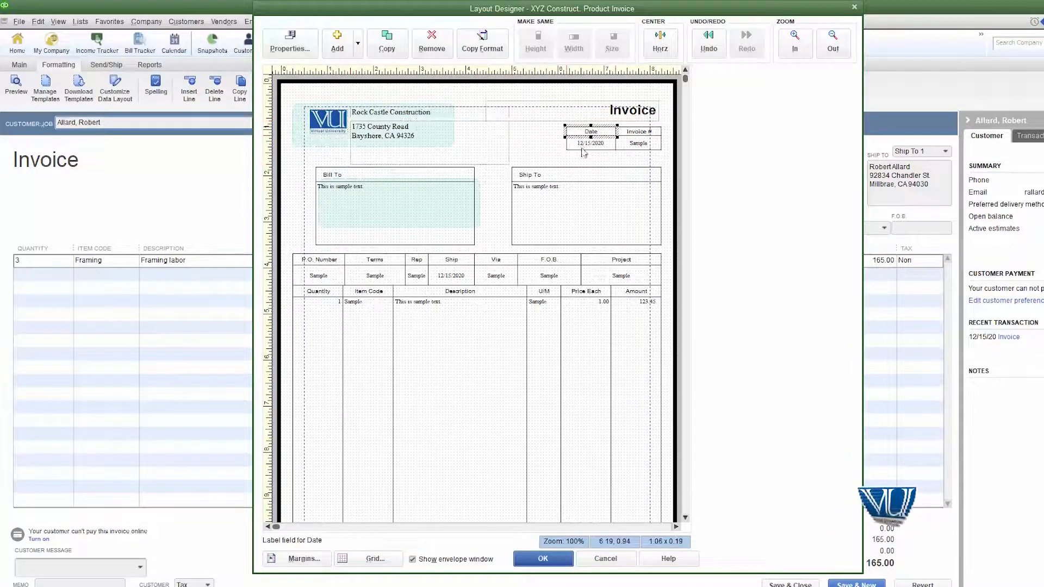
left_click(639, 143)
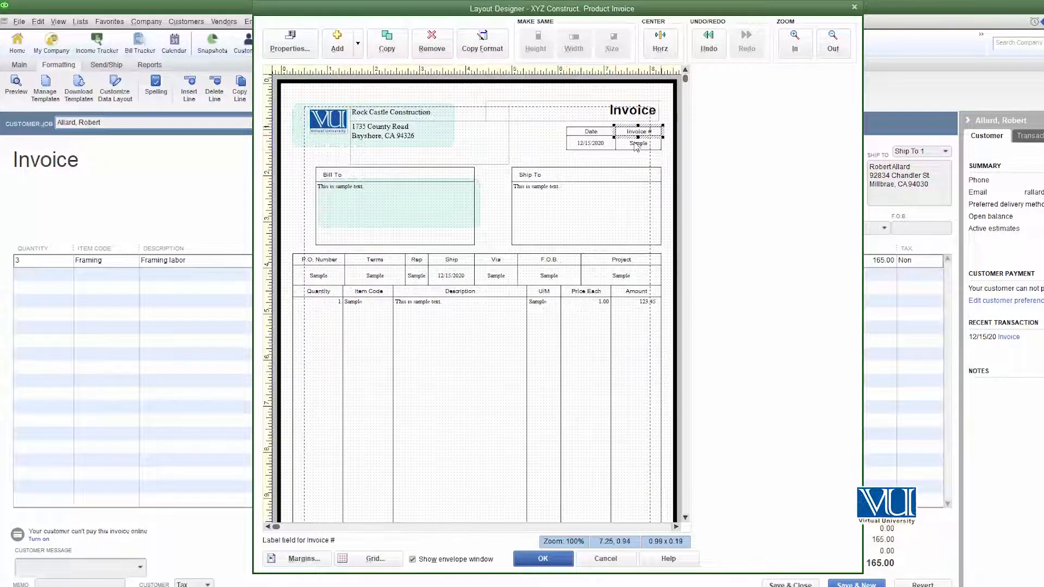
left_click(375, 260)
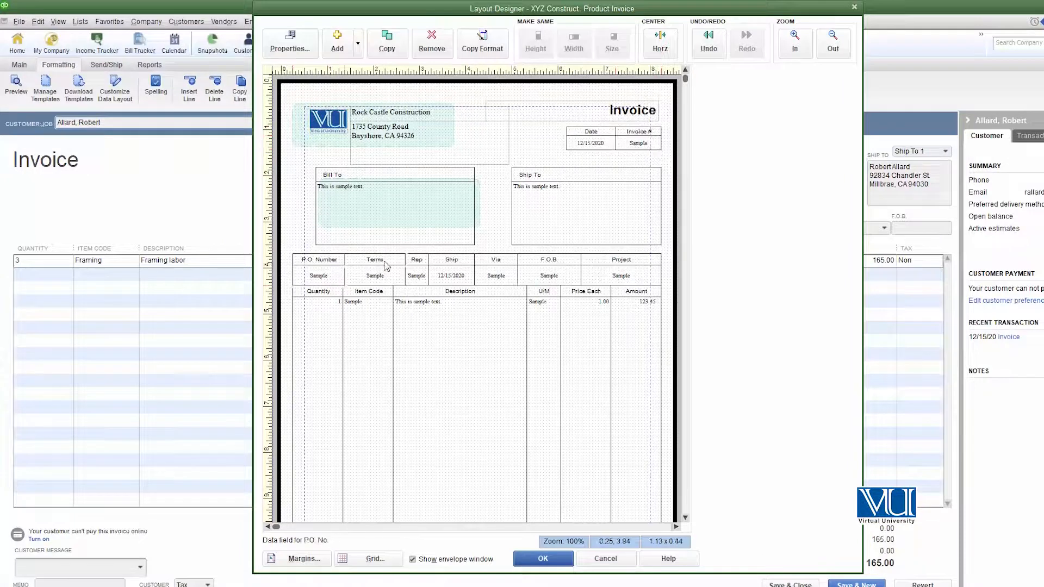
left_click(387, 275)
left_click(450, 276)
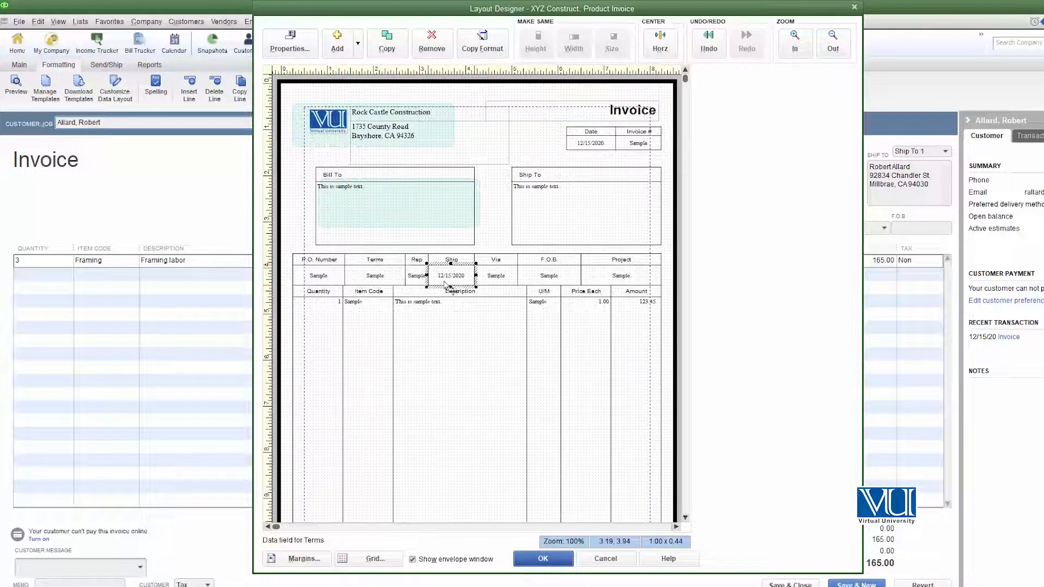
left_click(499, 278)
left_click(548, 274)
left_click(608, 276)
left_click_drag(686, 81, 682, 517)
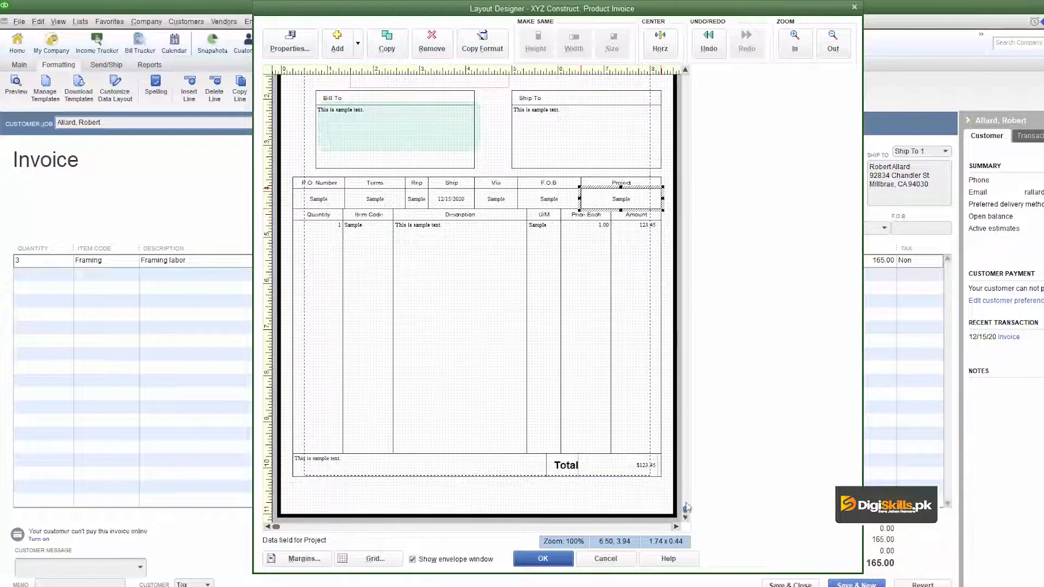
scroll(672, 243, "up", 3)
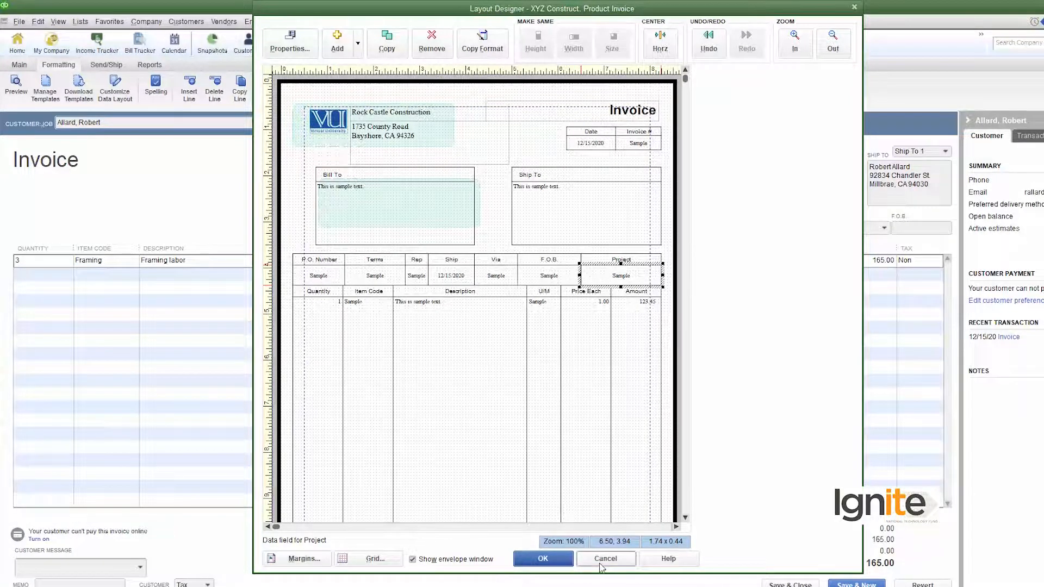
Accept the revised layout and include the web site address in the template's company information
left_click(561, 562)
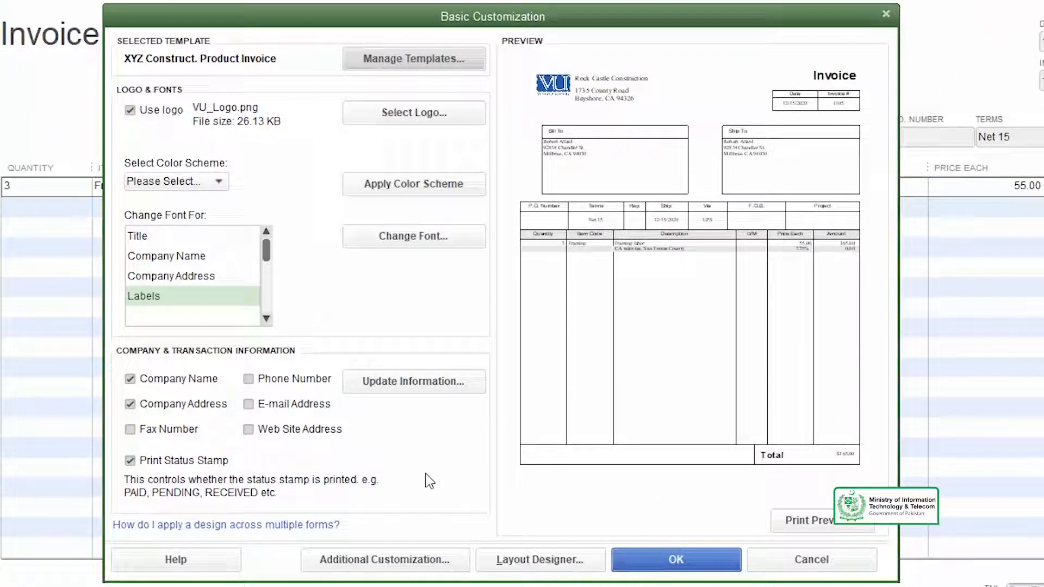
left_click(248, 429)
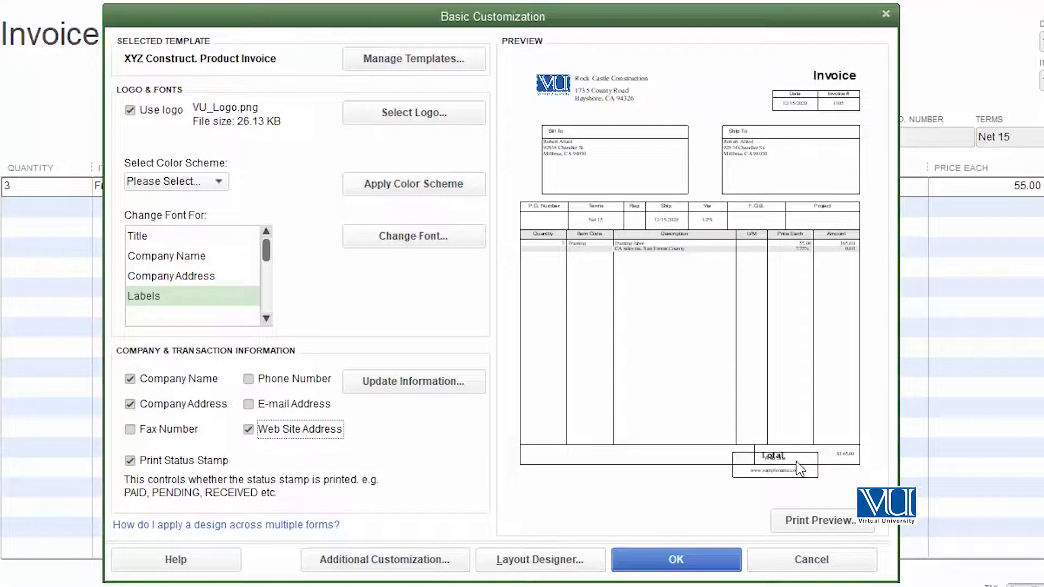
In the Layout Designer, move the Web Site label to about 3.06, 8.94 and its data field to about 3.06, 9.25, clear of the Total box
left_click(536, 566)
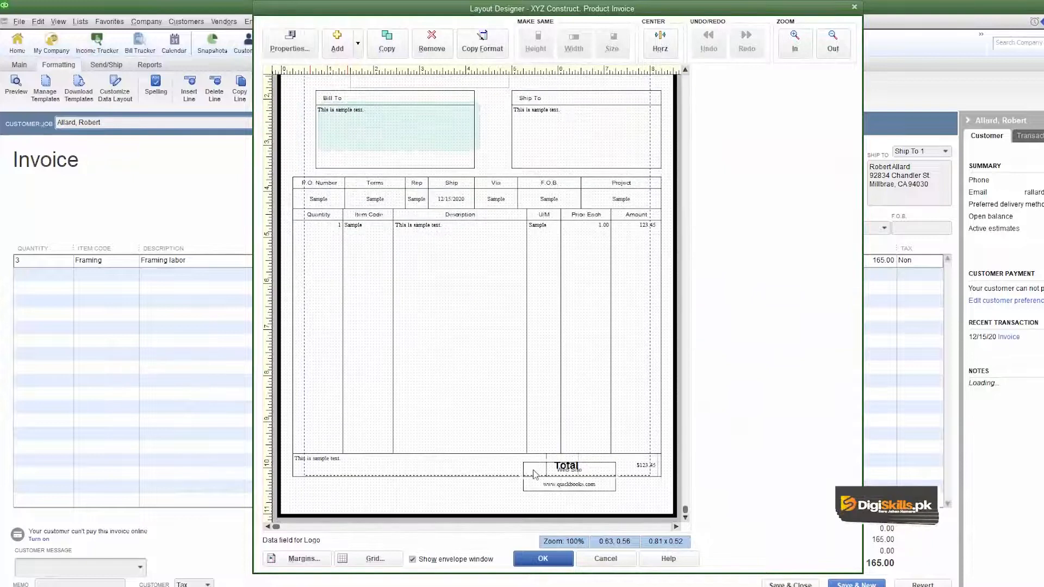
left_click(533, 474)
left_click_drag(536, 465, 460, 438)
left_click(557, 479)
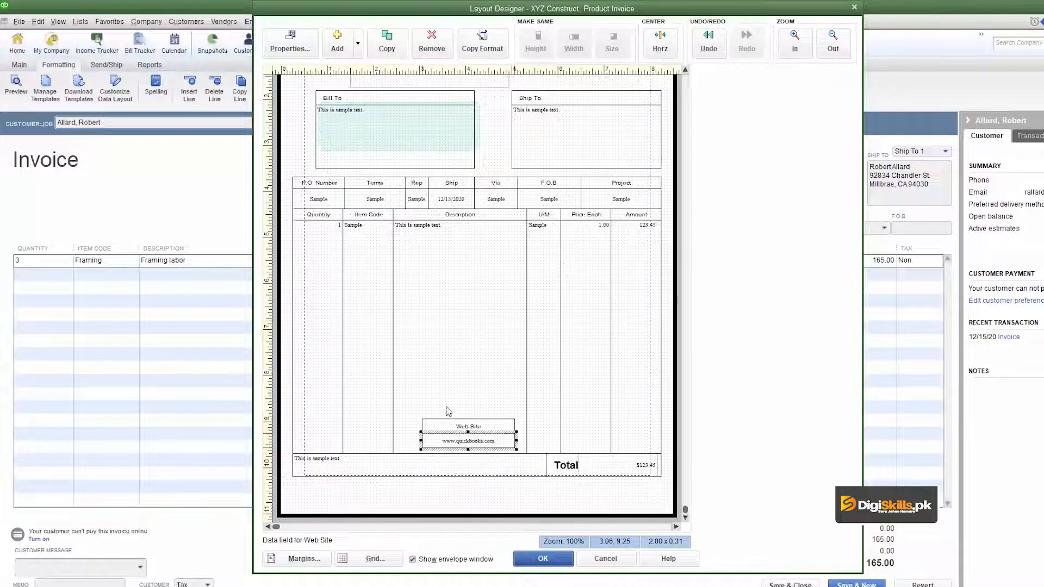
Remove the Web Site label from the layout, keep the address field, and accept the layout and template changes
left_click(454, 424)
left_click(455, 424)
right_click(456, 425)
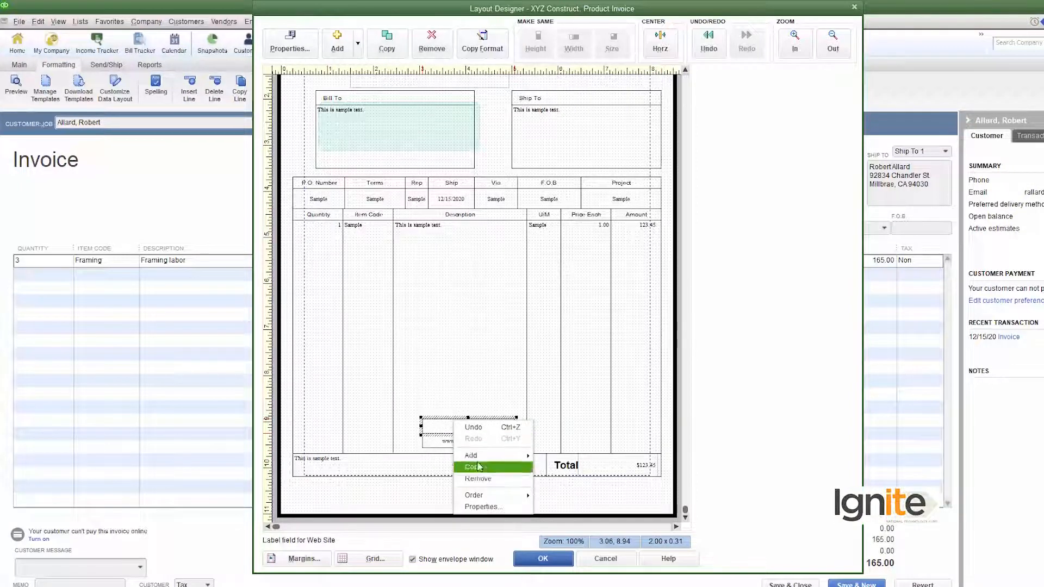
right_click(442, 424)
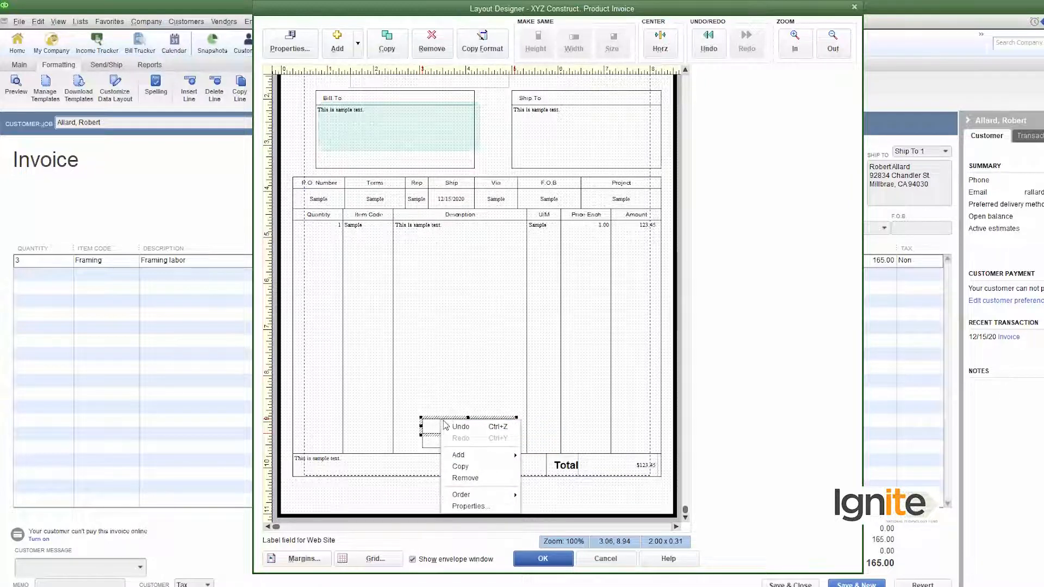
left_click(474, 478)
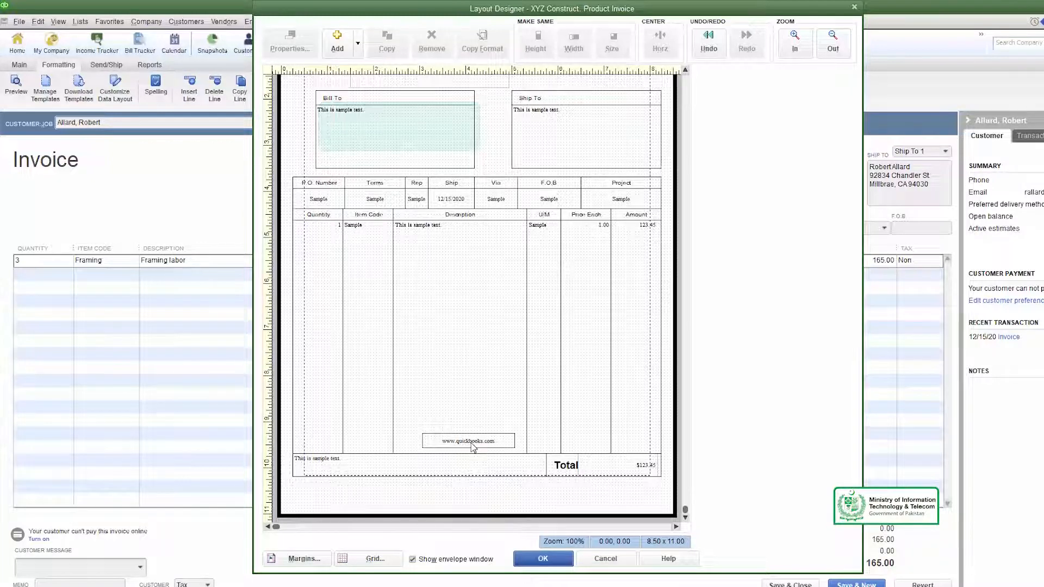
left_click(543, 559)
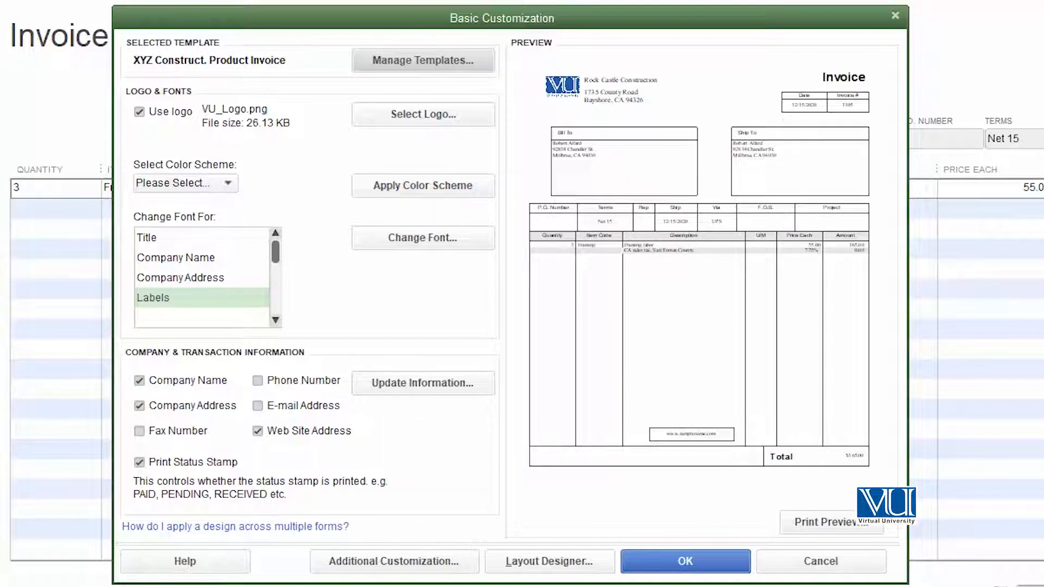
left_click(707, 569)
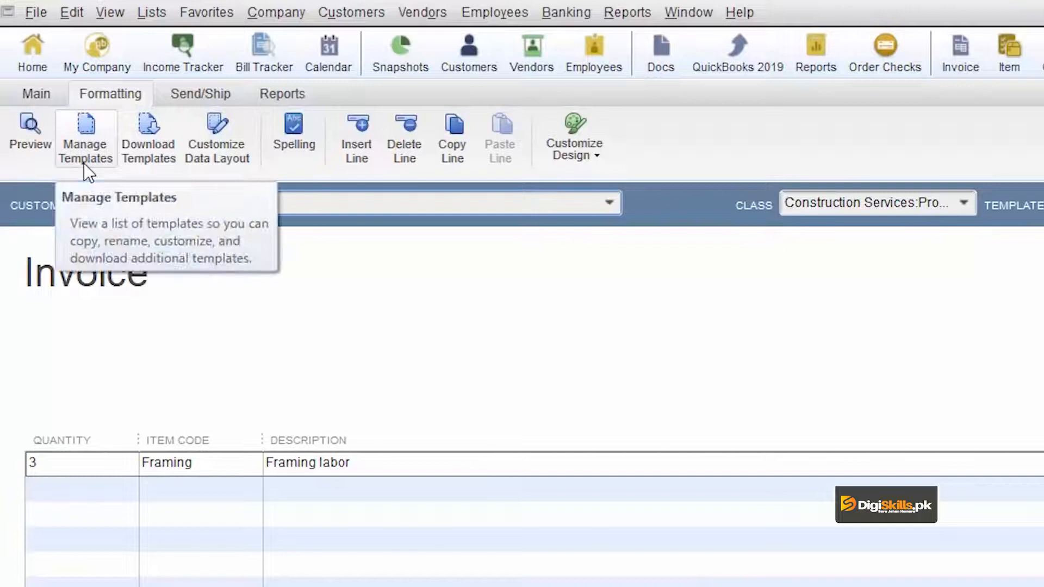
Reopen the XYZ Construct. Product Invoice customization and enable the Due Date header field for screen and print, keeping the current layout despite overlaps
left_click(87, 155)
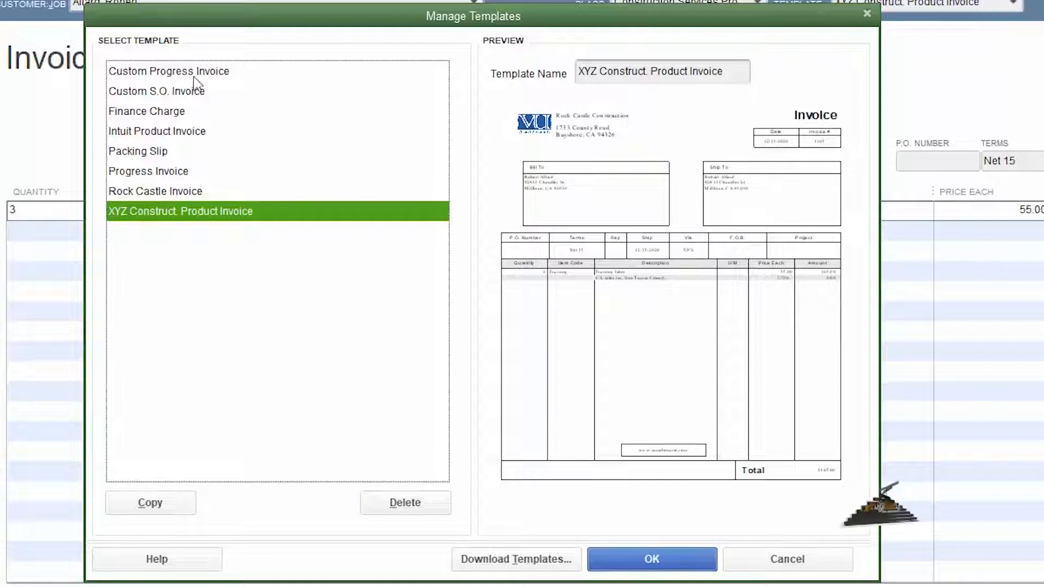
left_click(776, 560)
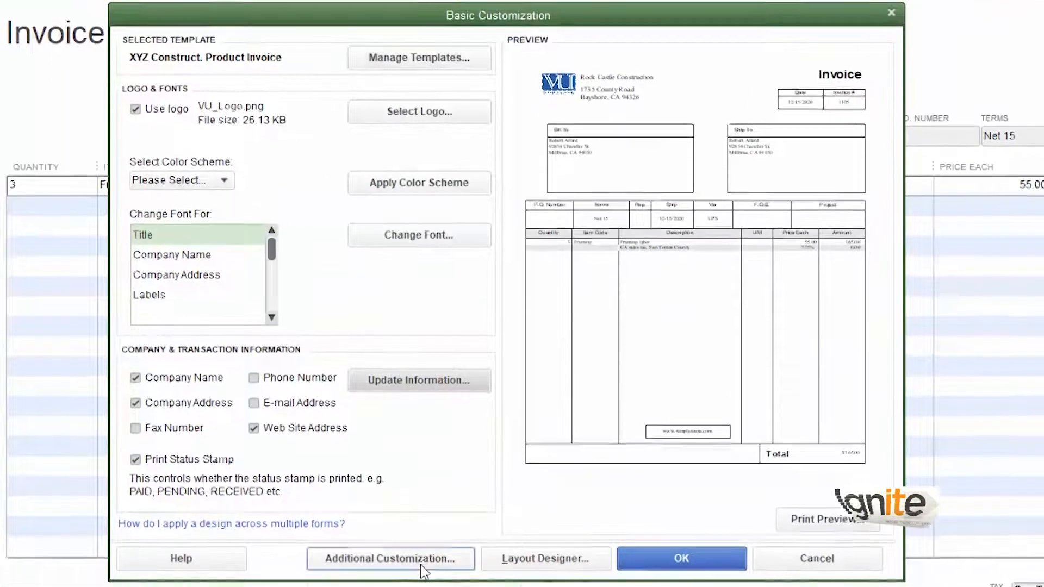
left_click(420, 565)
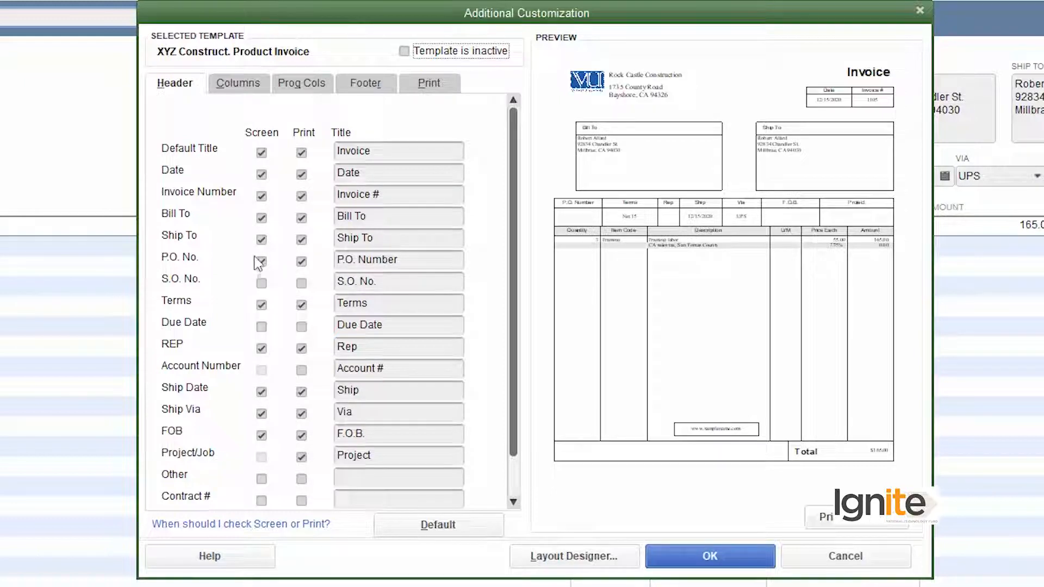
left_click(262, 327)
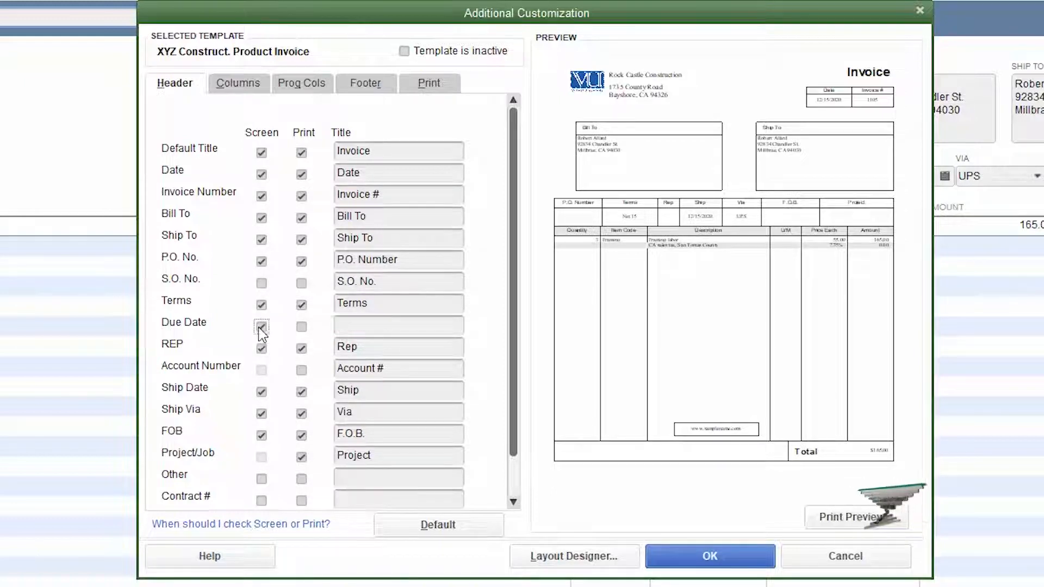
left_click(300, 326)
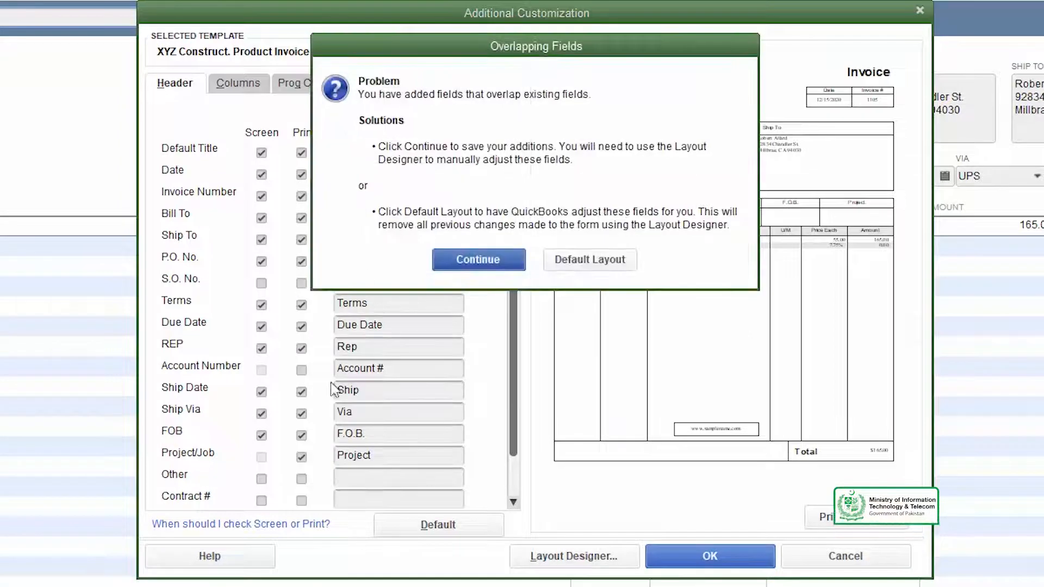
left_click(477, 261)
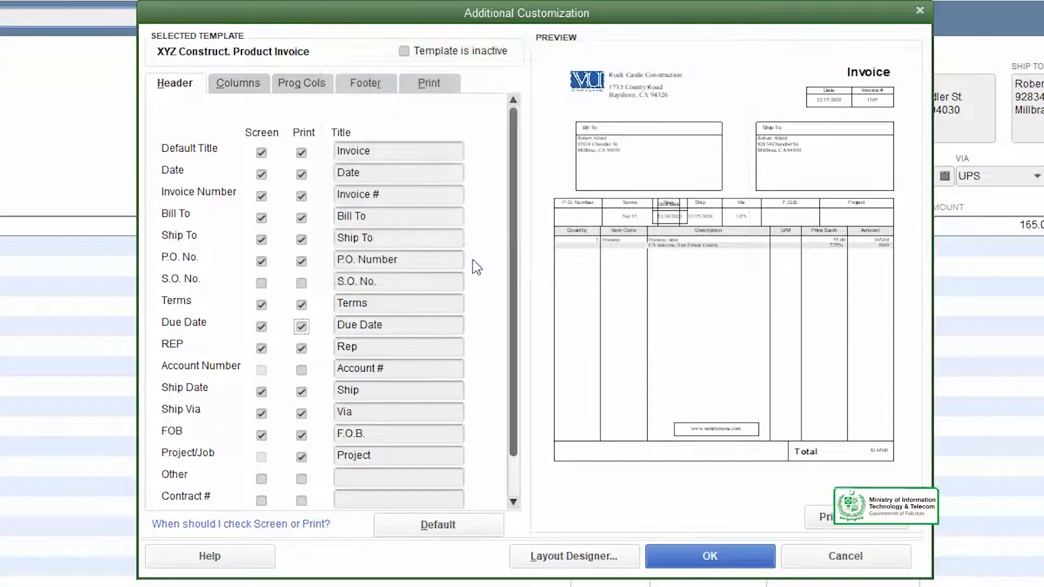
In the Layout Designer, move the Due Date label and data field side by side into the lower Ship To box, and accept the layout
left_click(574, 556)
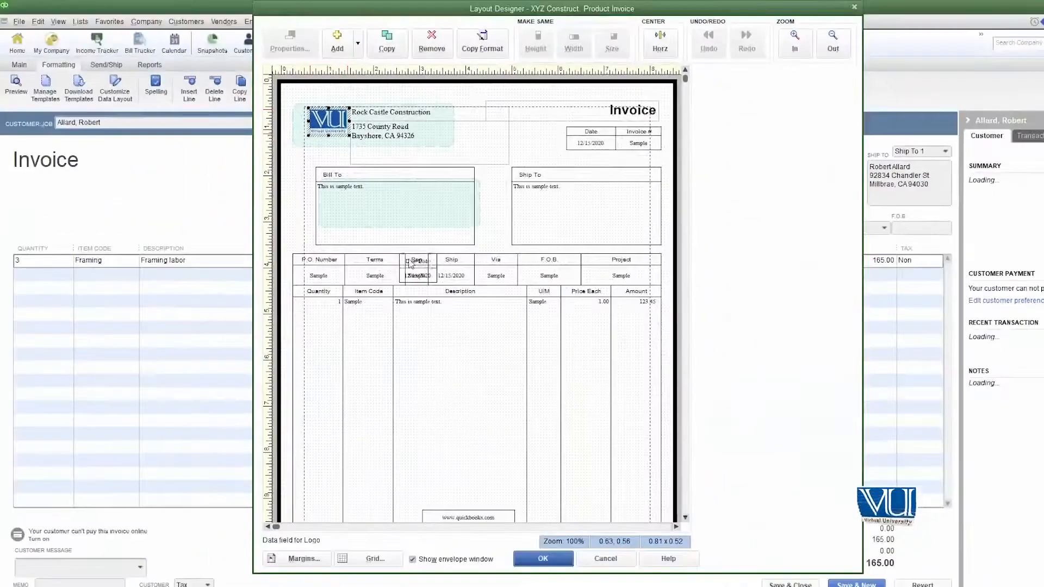
left_click(412, 264)
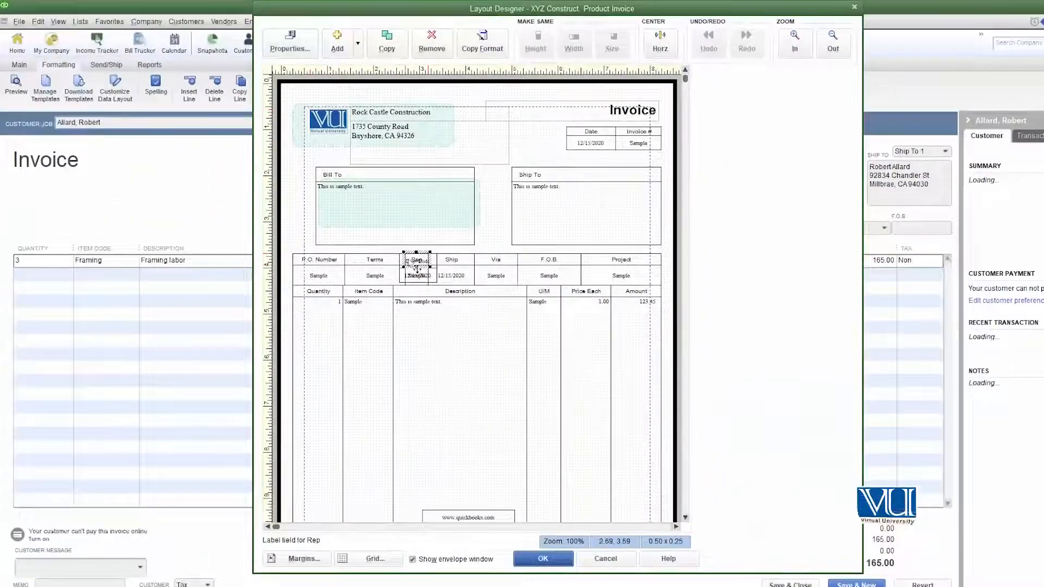
left_click_drag(418, 261, 525, 227)
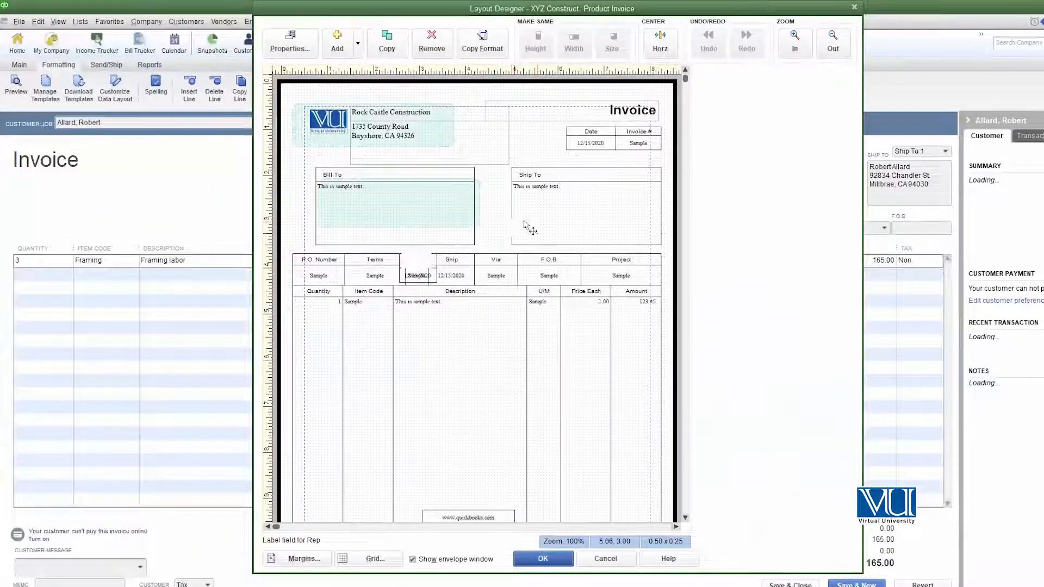
left_click(424, 277)
left_click_drag(453, 228, 539, 221)
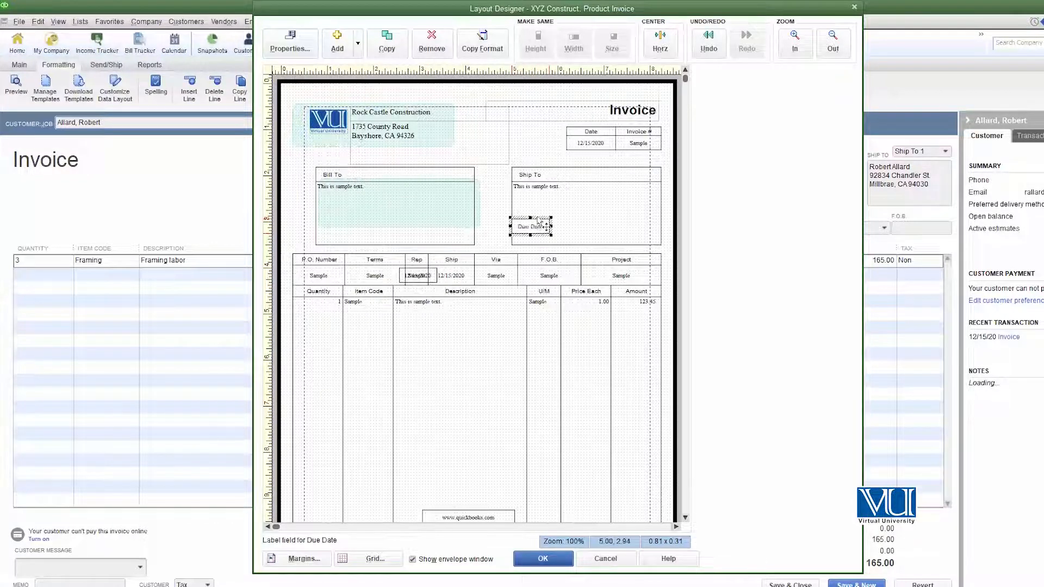
left_click(421, 280)
left_click(443, 282)
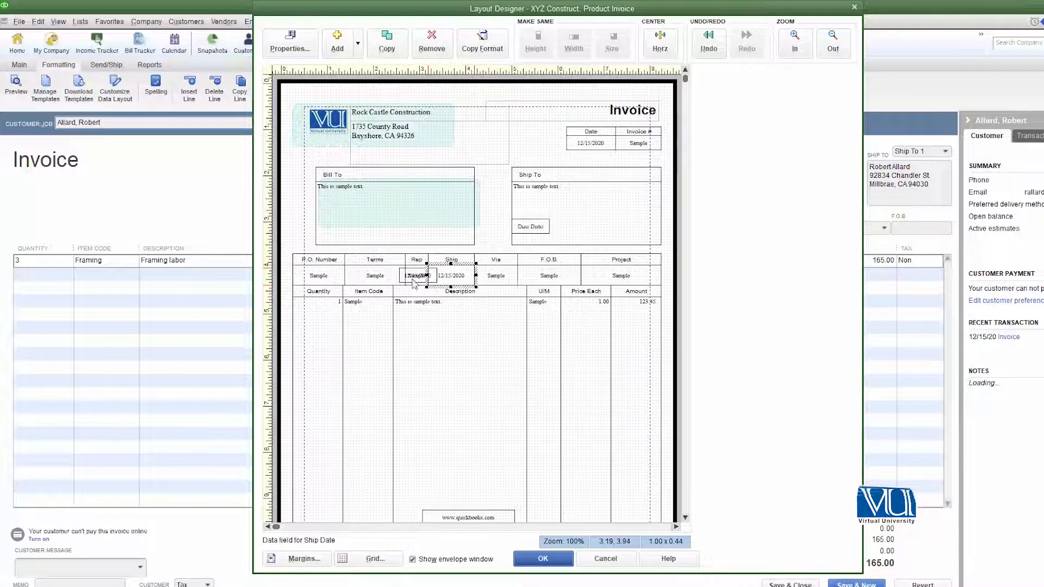
left_click(415, 279)
left_click(544, 559)
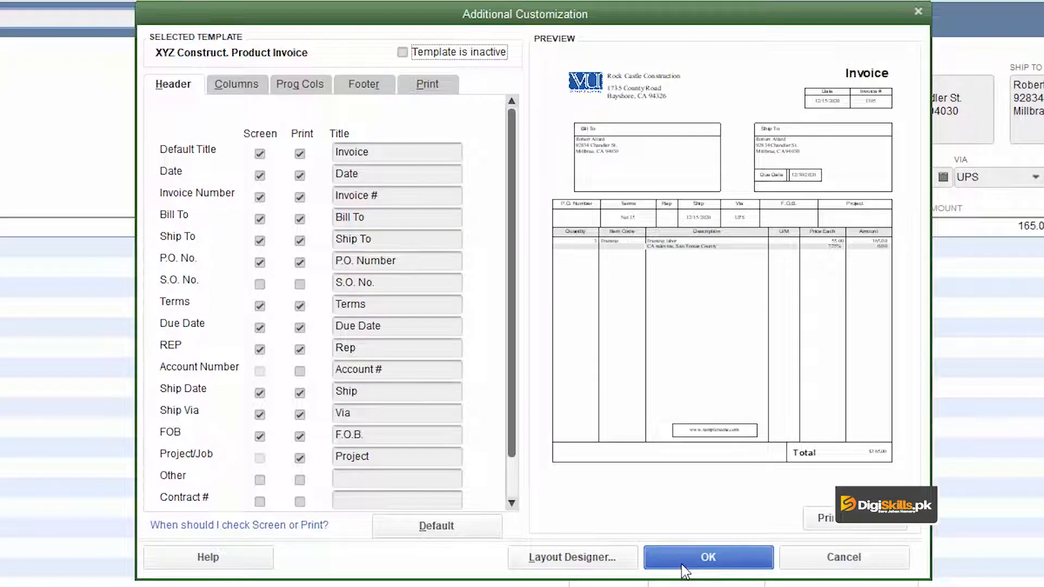
Accept the additional and basic customization of the template and return to the invoice
left_click(354, 86)
left_click(729, 559)
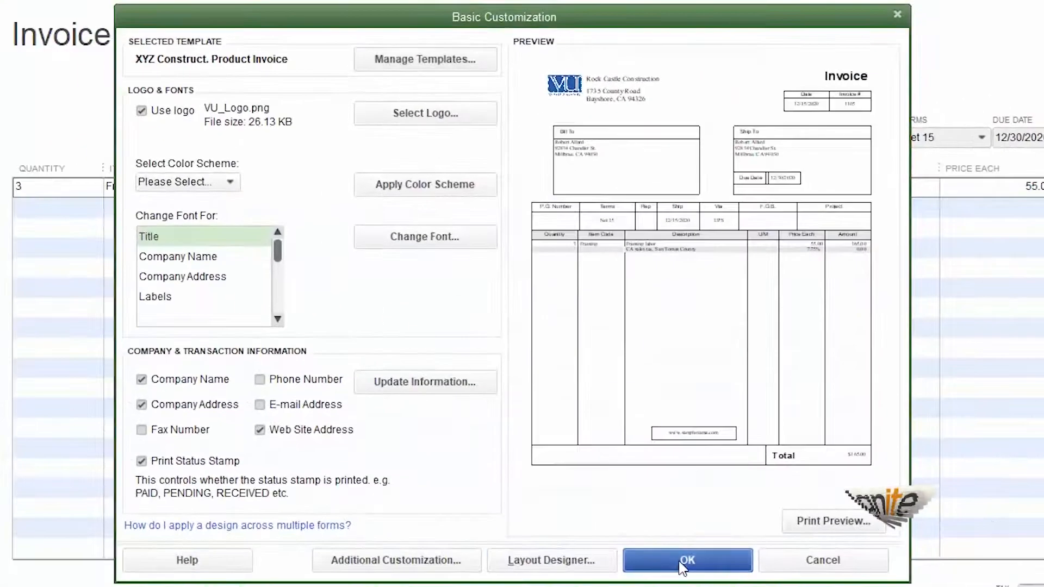
left_click(632, 567)
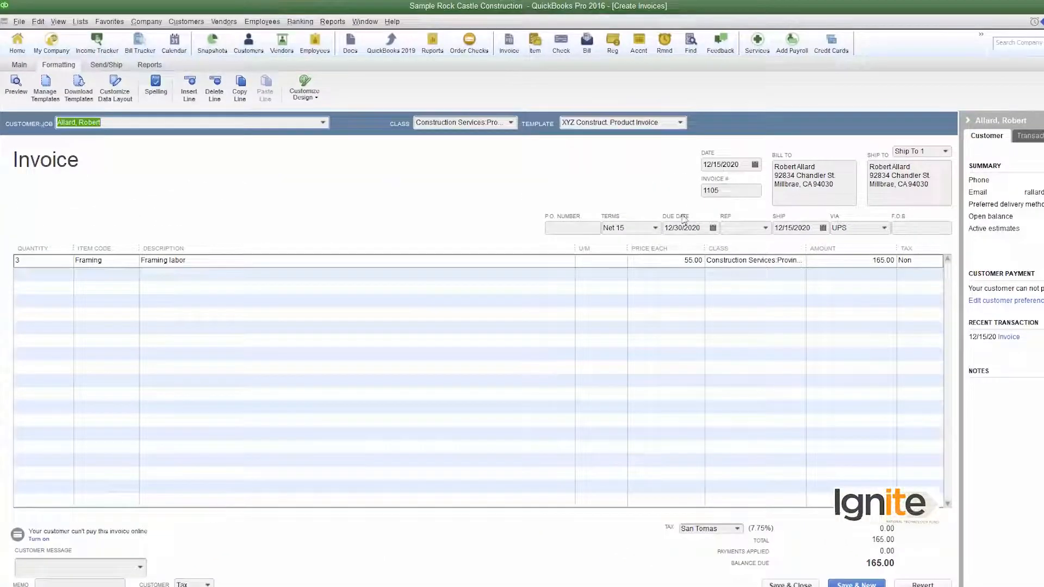